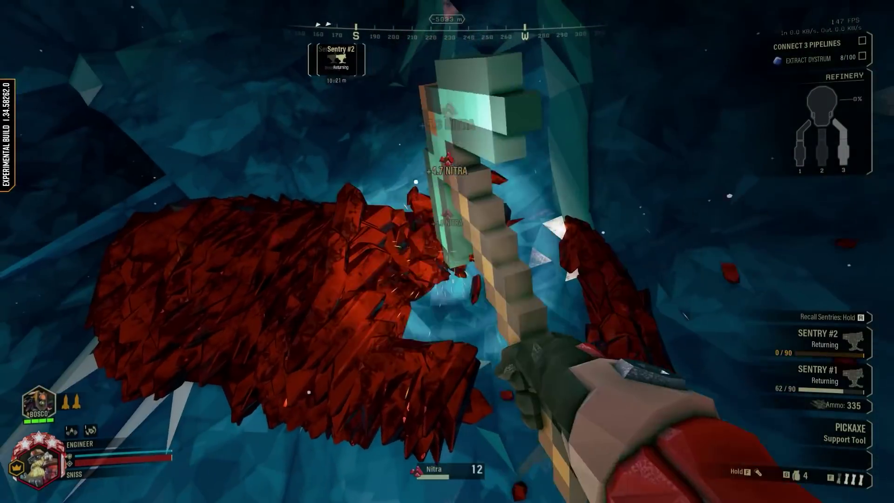
# Step: Mine the Nitra vein with the pickaxe
pyautogui.click(446, 251)
pyautogui.click(447, 251)
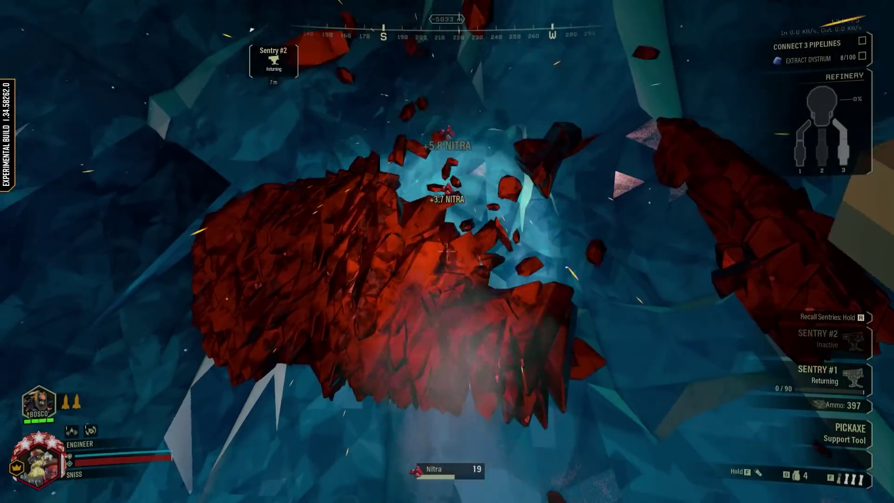
pyautogui.click(447, 251)
pyautogui.click(447, 251)
pyautogui.click(447, 252)
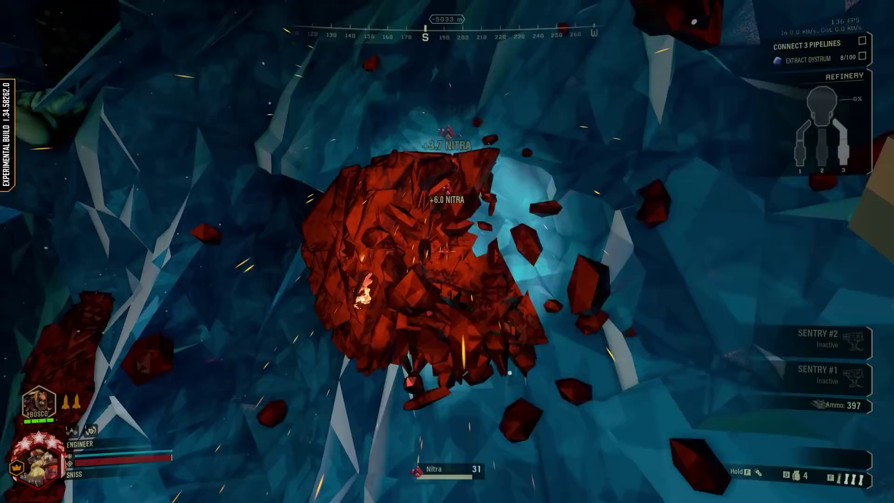
pyautogui.click(447, 251)
pyautogui.click(446, 251)
# Step: Place and build two sentry guns with the sentry tool
pyautogui.press('4')
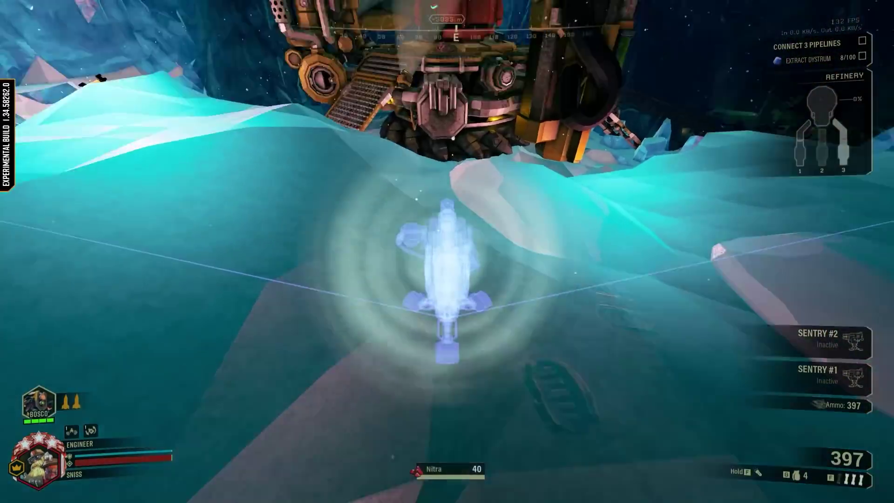
pyautogui.click(447, 252)
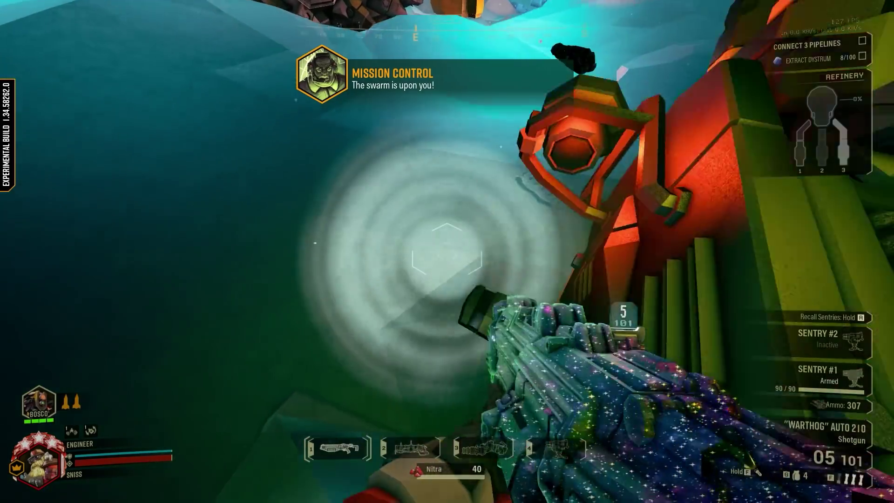
pyautogui.press('4')
pyautogui.click(447, 252)
pyautogui.press('g')
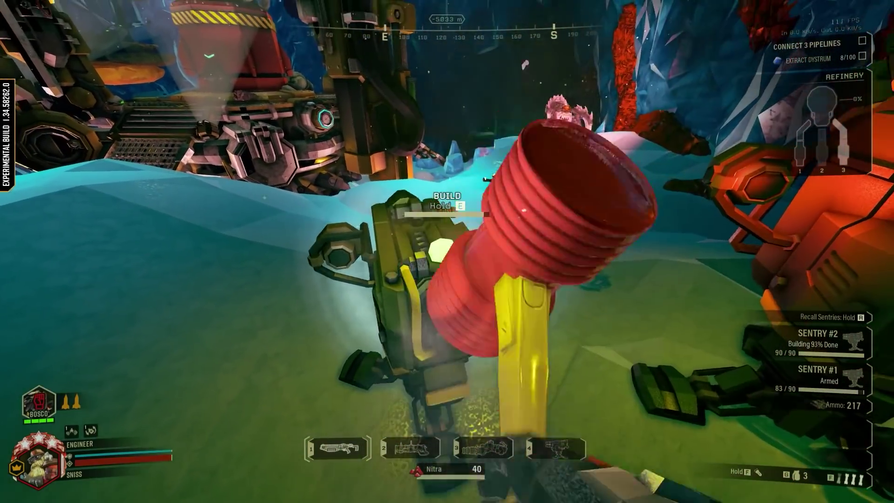
# Step: Switch to the Warthog shotgun, fire at the approaching glyphids, and reload
pyautogui.press('1')
pyautogui.click(447, 251)
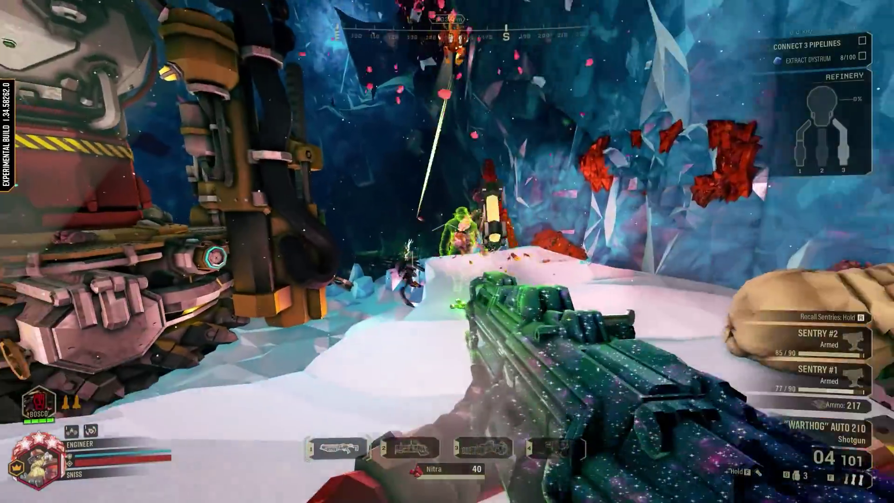
pyautogui.click(447, 251)
pyautogui.click(447, 251)
pyautogui.click(447, 251)
pyautogui.press('r')
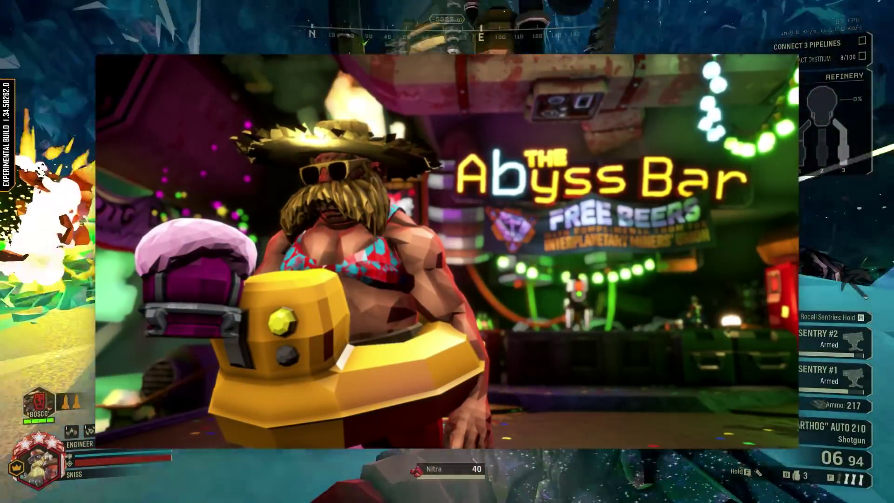
# Step: Keep shooting the Glyphid Grunt and the swarm with the Warthog, reloading as needed
pyautogui.press('r')
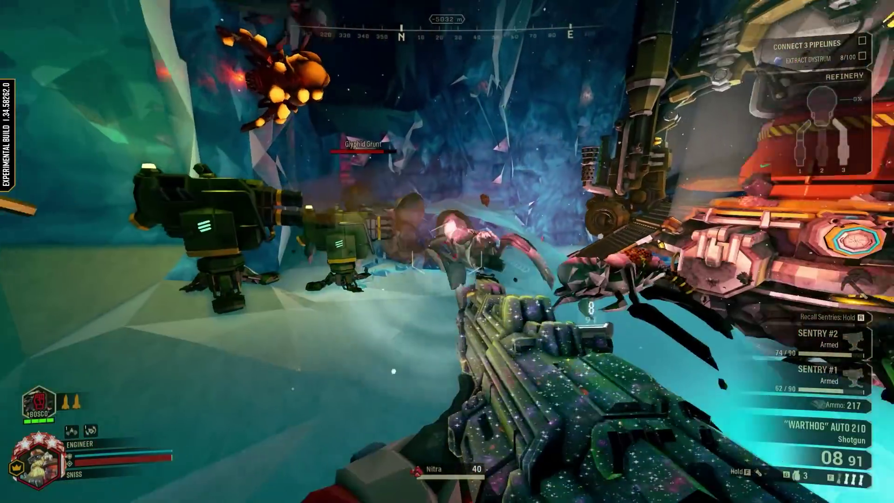
pyautogui.click(447, 252)
pyautogui.click(447, 252)
pyautogui.click(447, 252)
pyautogui.click(447, 251)
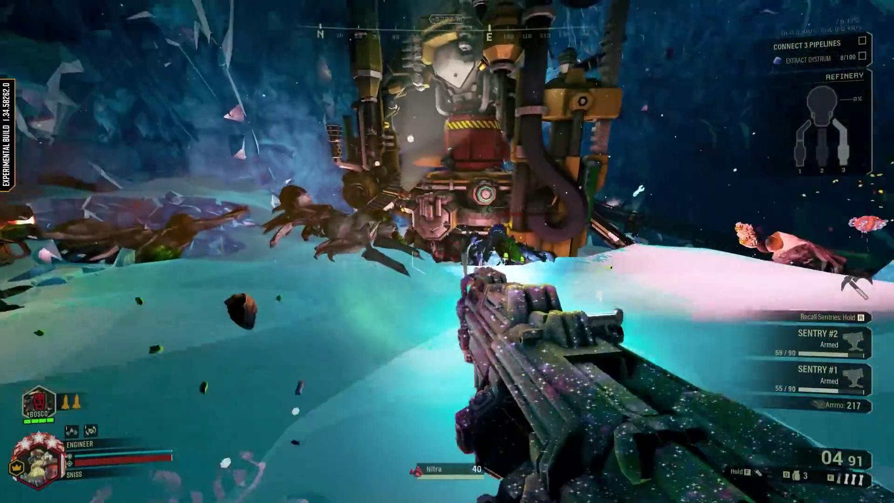
pyautogui.press('v')
pyautogui.press('r')
pyautogui.click(447, 252)
pyautogui.click(447, 251)
pyautogui.click(447, 252)
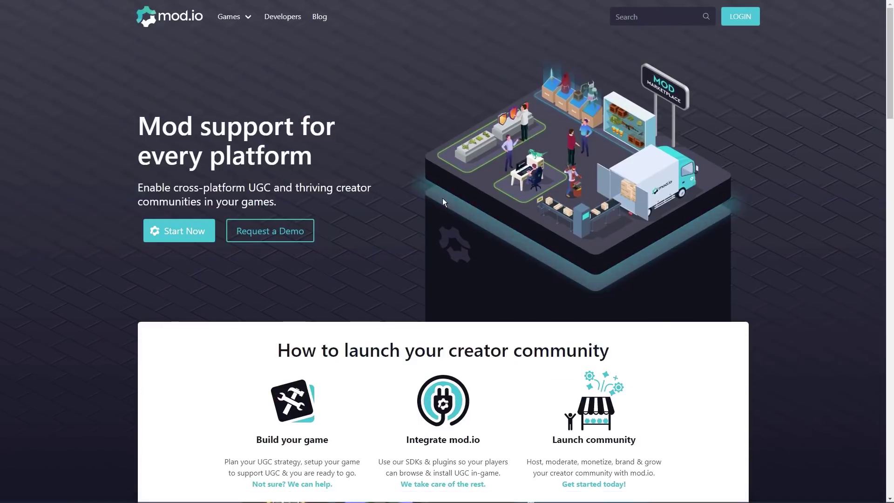
# Step: Sign in to mod.io through the LOGIN form
pyautogui.click(746, 22)
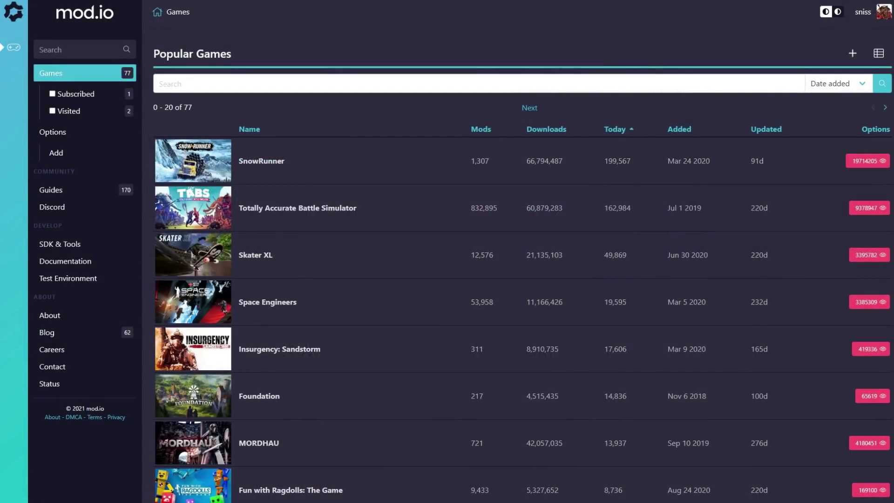
pyautogui.scroll(-4, 521, 252)
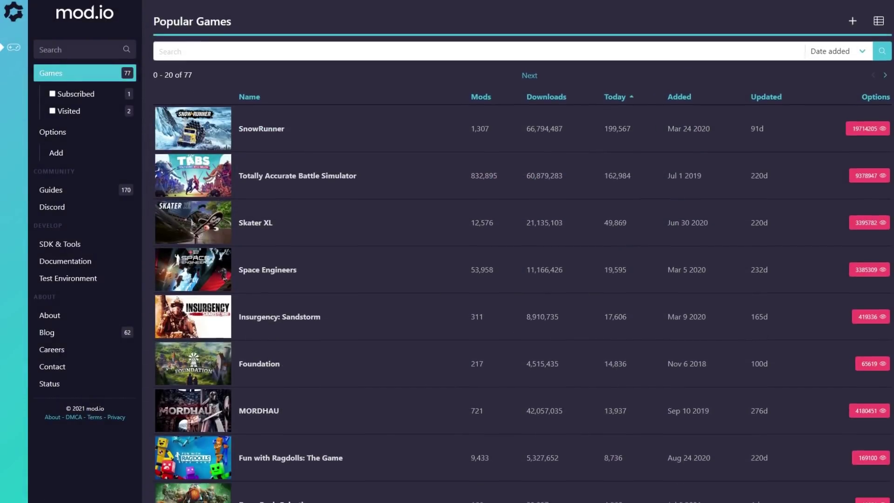
pyautogui.scroll(-2, 523, 279)
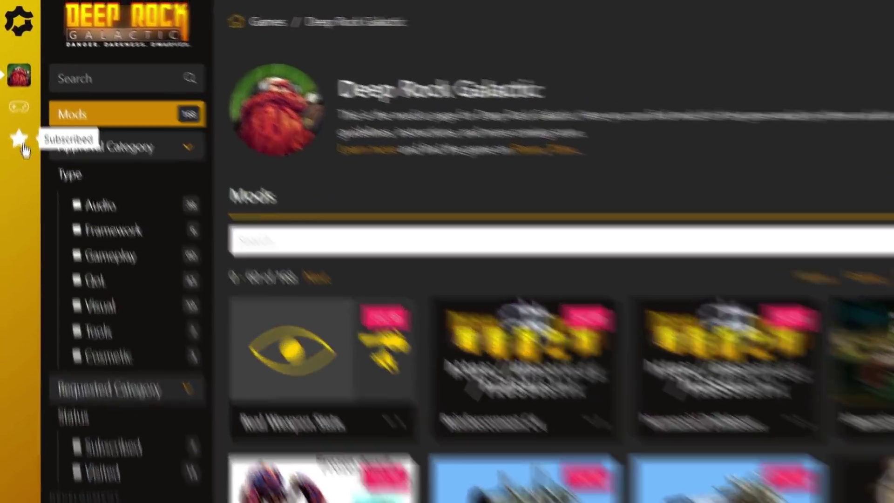
# Step: Subscribe to Deep Rock Galactic and bring up drg.mod.io in the Steam overlay browser
pyautogui.click(17, 104)
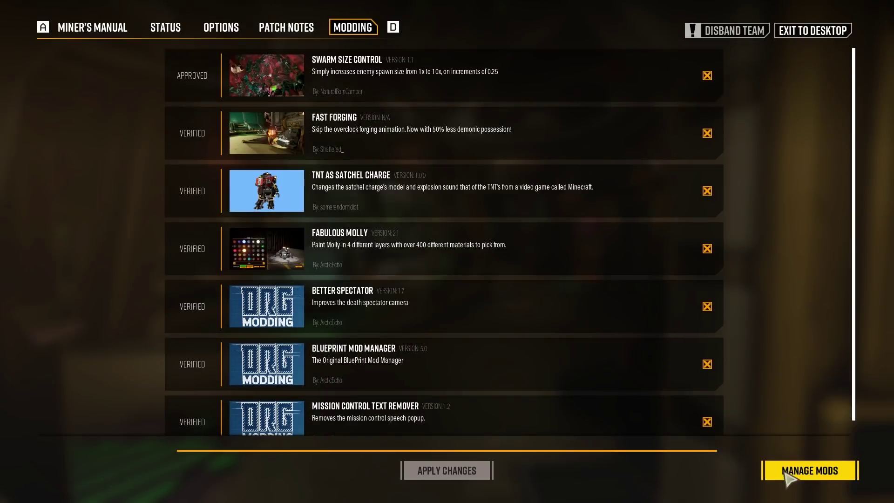
pyautogui.hotkey('shift', 'Tab')
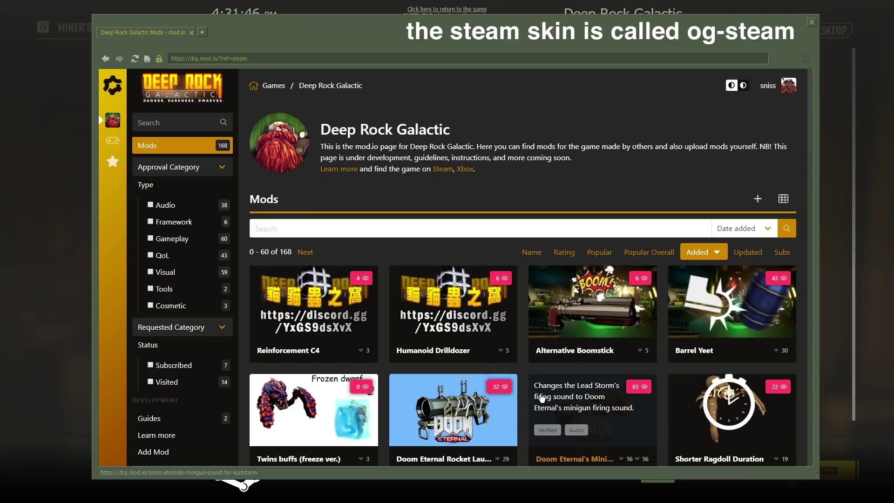
pyautogui.scroll(-7, 636, 343)
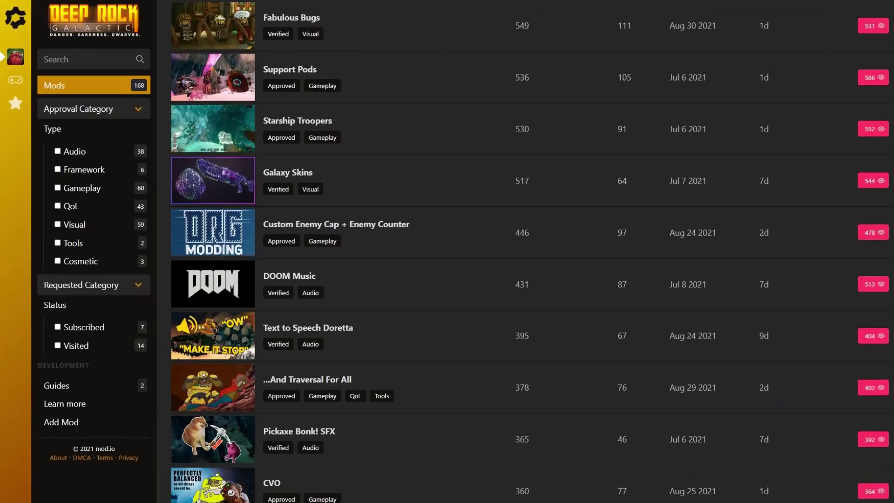
# Step: Switch the Deep Rock Galactic mods list to table layout and reload the page to apply it
pyautogui.scroll(-2, 531, 252)
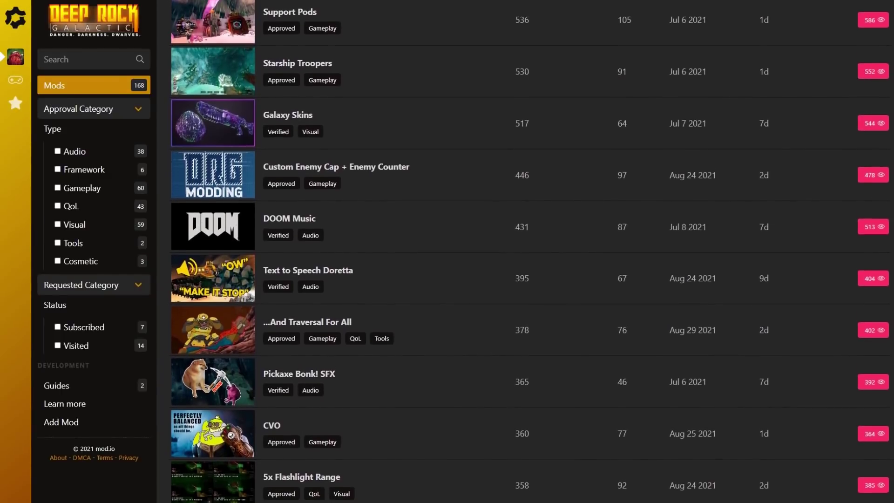
pyautogui.scroll(-2, 531, 251)
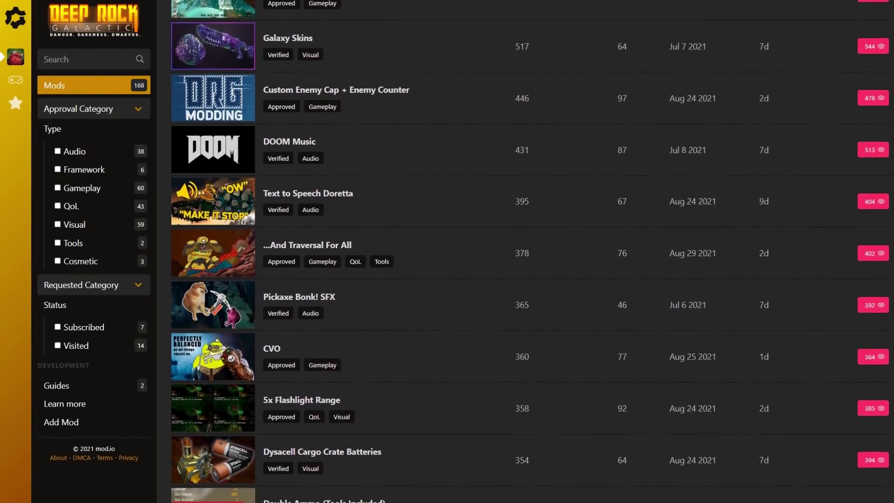
pyautogui.scroll(-2, 531, 252)
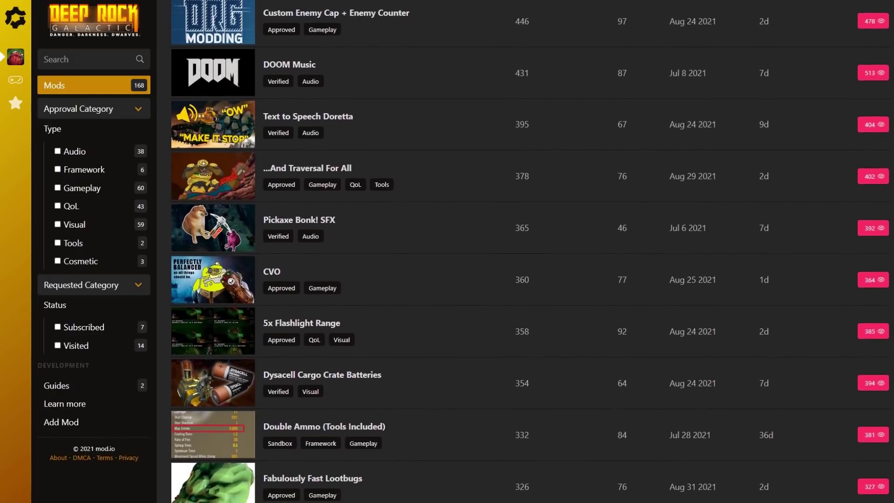
pyautogui.scroll(-2, 530, 251)
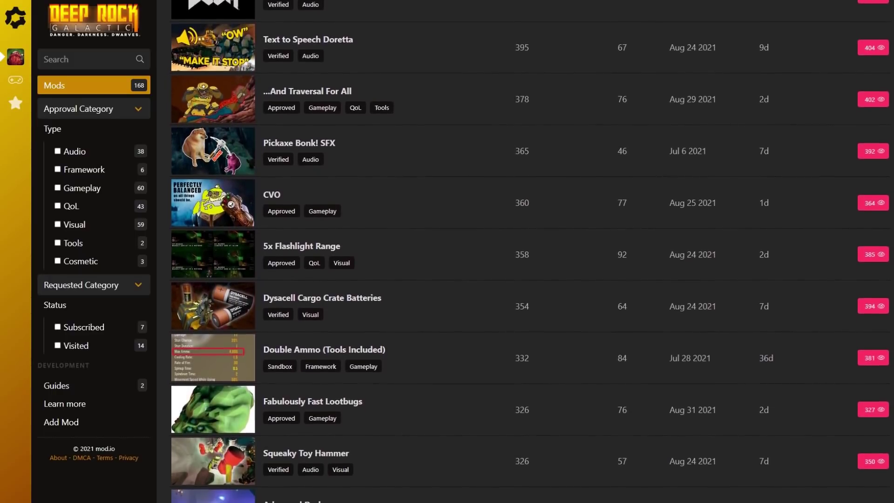
pyautogui.scroll(-2, 530, 251)
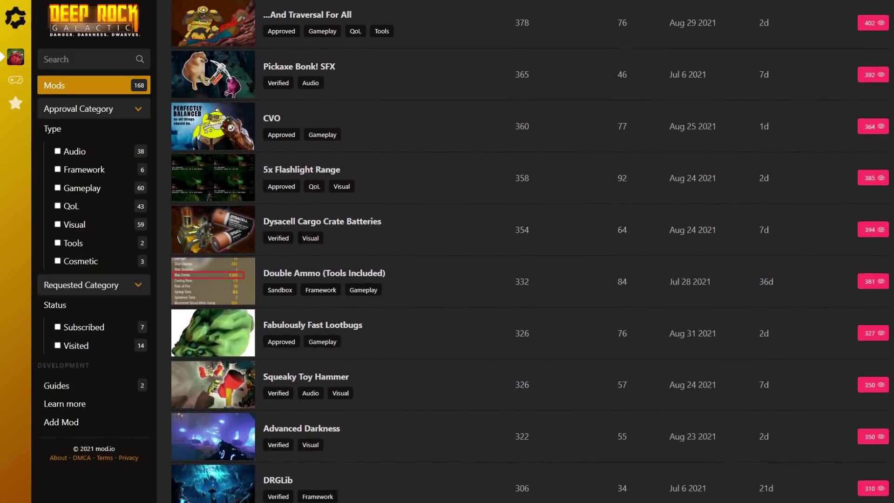
pyautogui.scroll(-1, 531, 251)
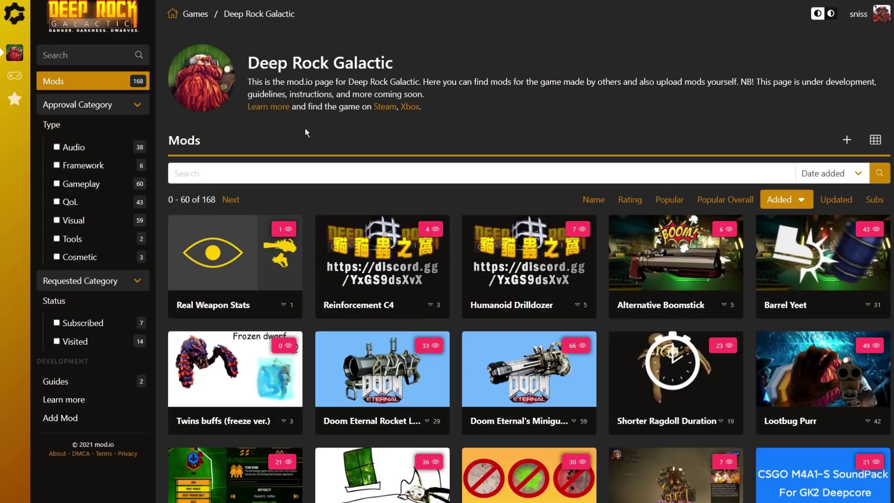
pyautogui.click(875, 139)
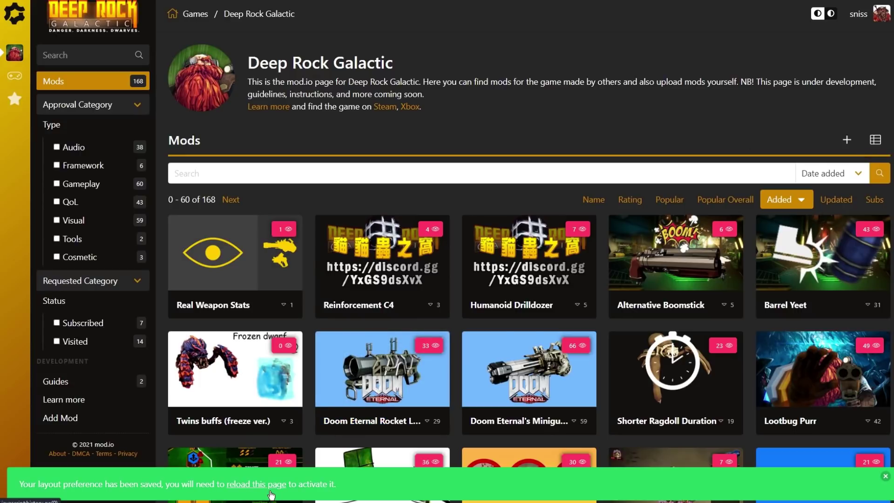
pyautogui.click(257, 484)
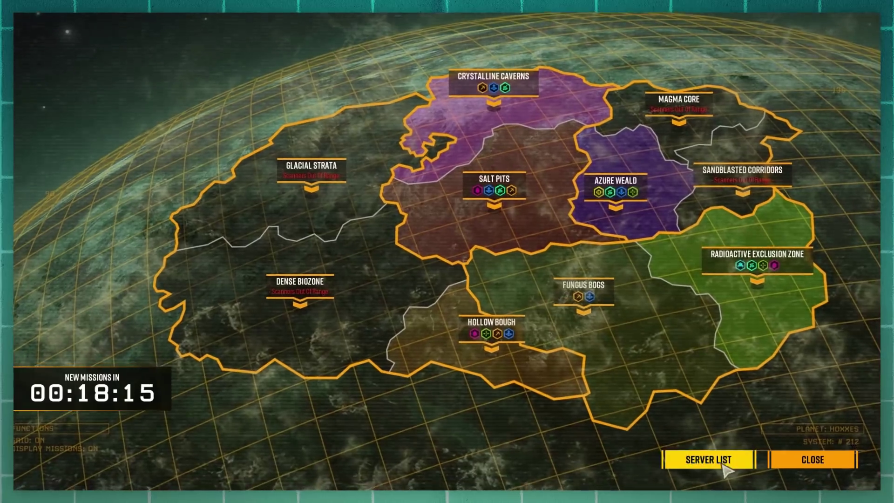
# Step: In SERVER LIST's SERVER MODS filter, toggle Allow Approved and Allow Sandbox on, then off
pyautogui.click(723, 467)
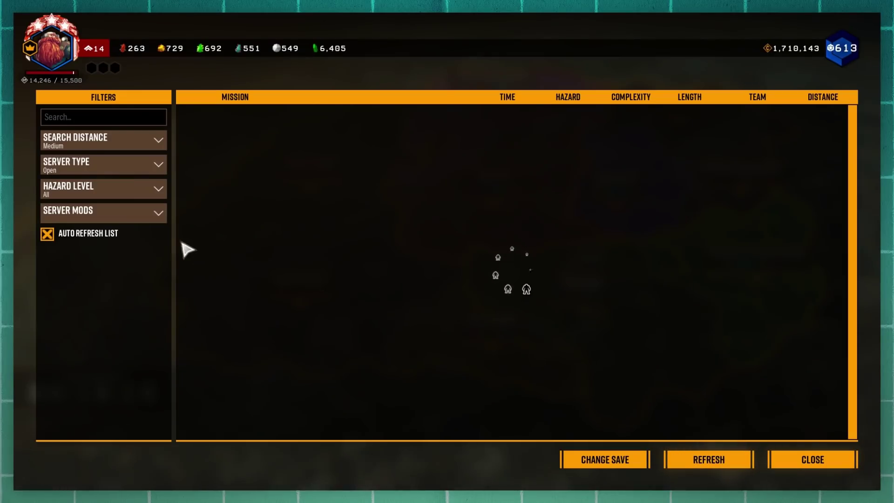
pyautogui.click(159, 215)
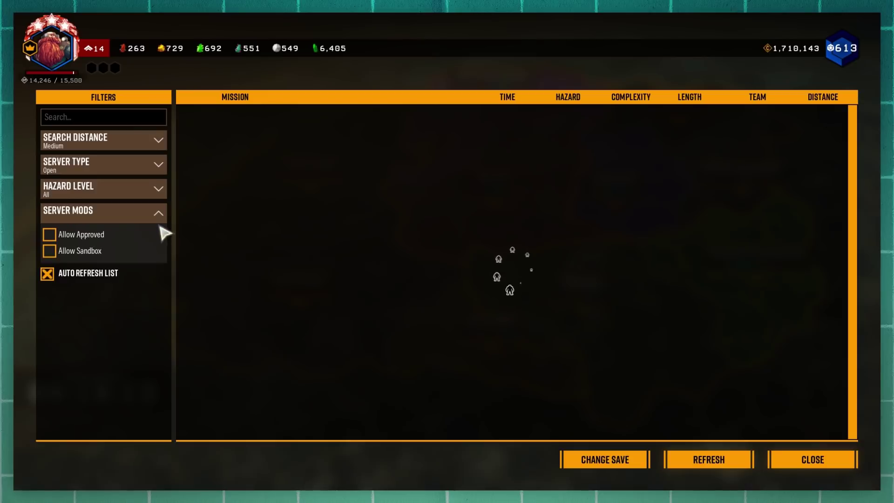
pyautogui.click(53, 234)
pyautogui.click(51, 251)
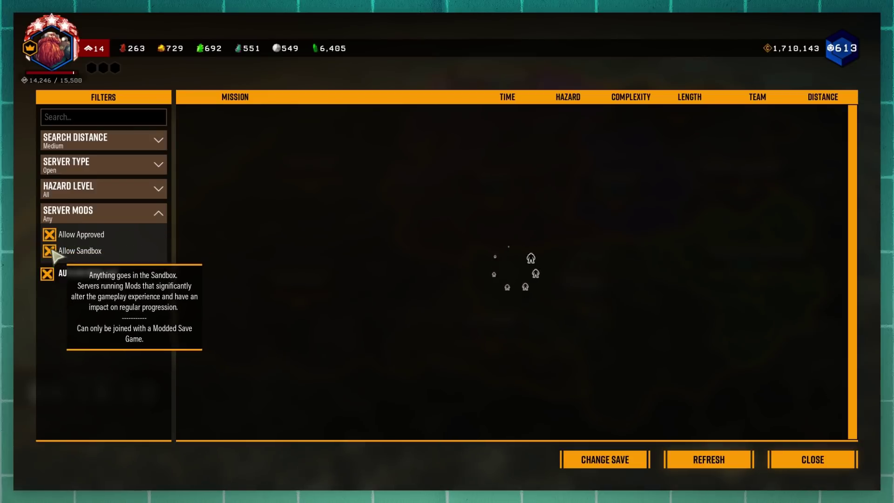
pyautogui.click(49, 235)
pyautogui.click(49, 252)
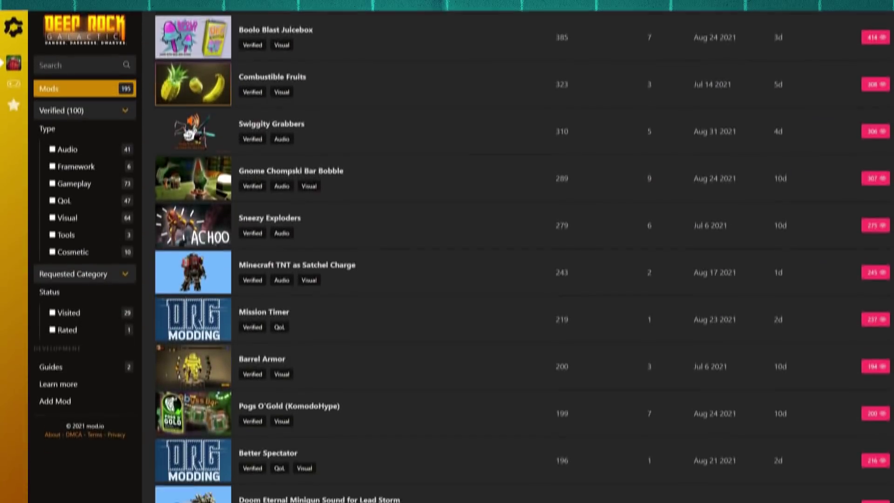
# Step: Scroll down through the Deep Rock Galactic mods table on mod.io
pyautogui.scroll(-2, 521, 251)
pyautogui.scroll(-3, 521, 251)
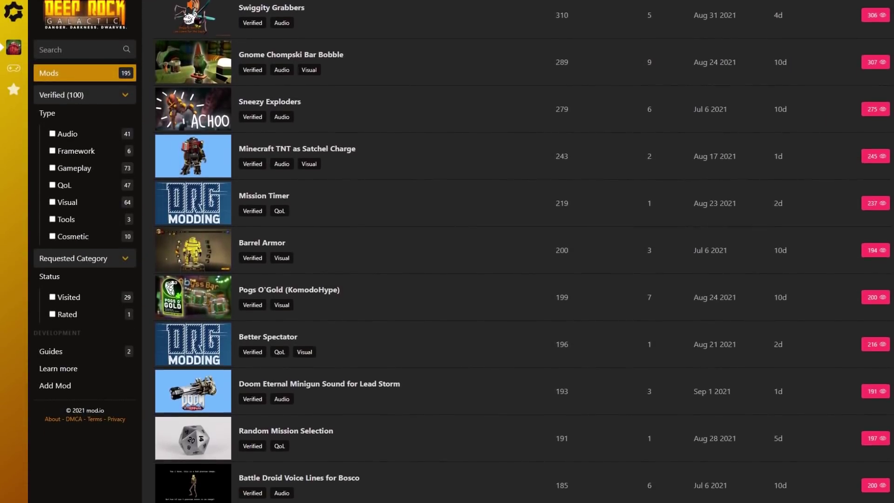
pyautogui.scroll(-3, 521, 251)
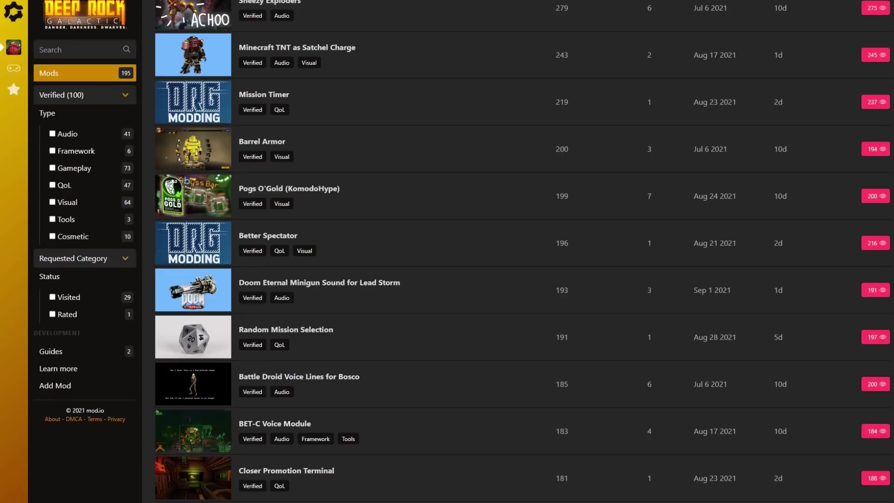
pyautogui.scroll(-3, 521, 251)
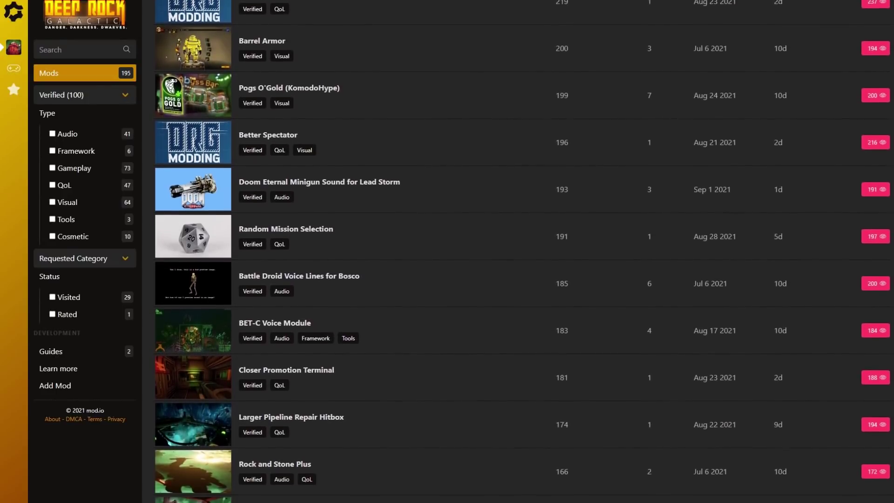
pyautogui.scroll(-3, 521, 251)
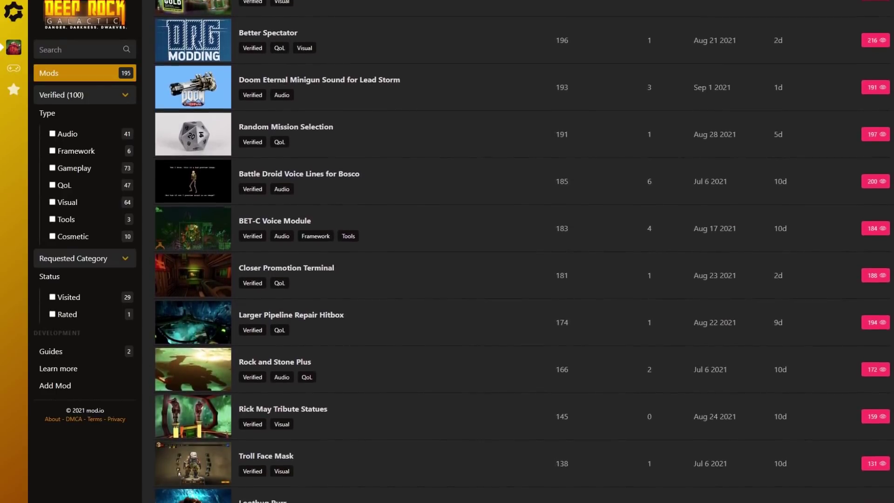
pyautogui.scroll(-1, 521, 251)
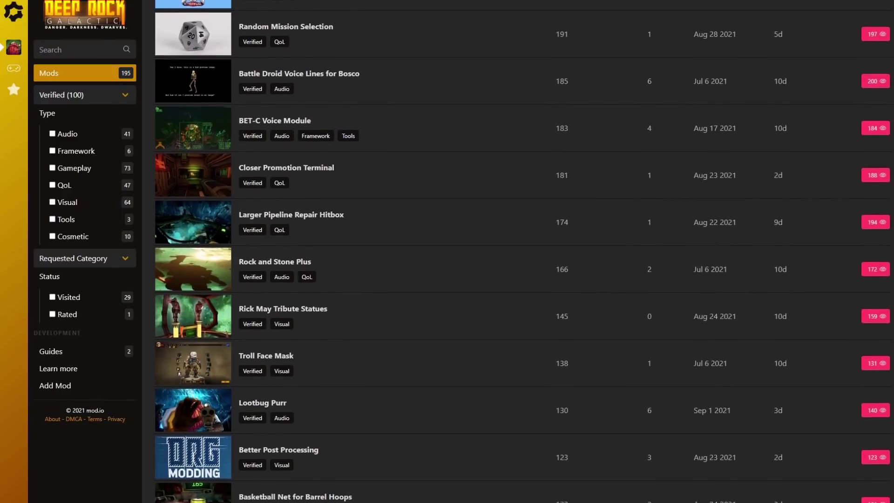
pyautogui.scroll(-2, 522, 252)
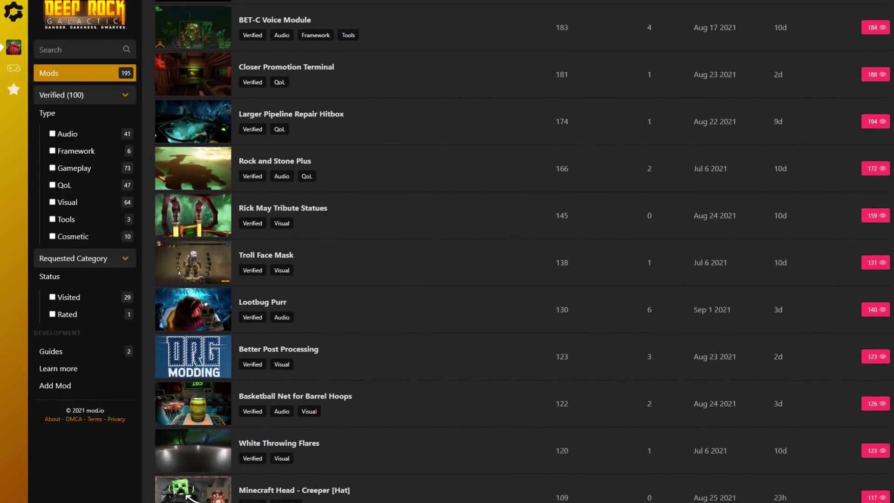
pyautogui.scroll(-4, 521, 251)
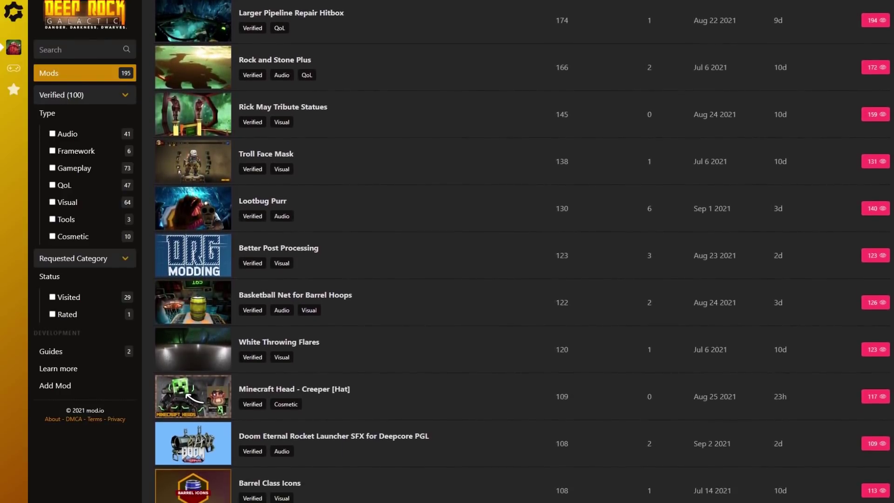
pyautogui.scroll(-4, 521, 251)
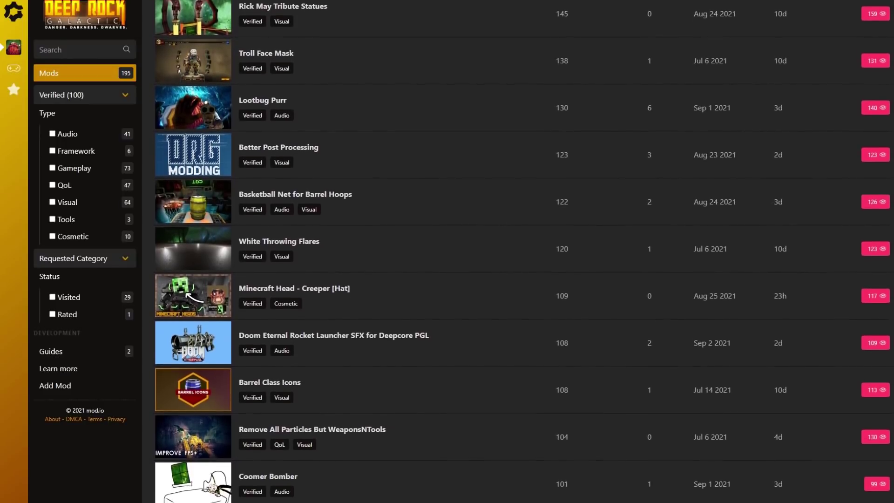
pyautogui.scroll(-4, 522, 251)
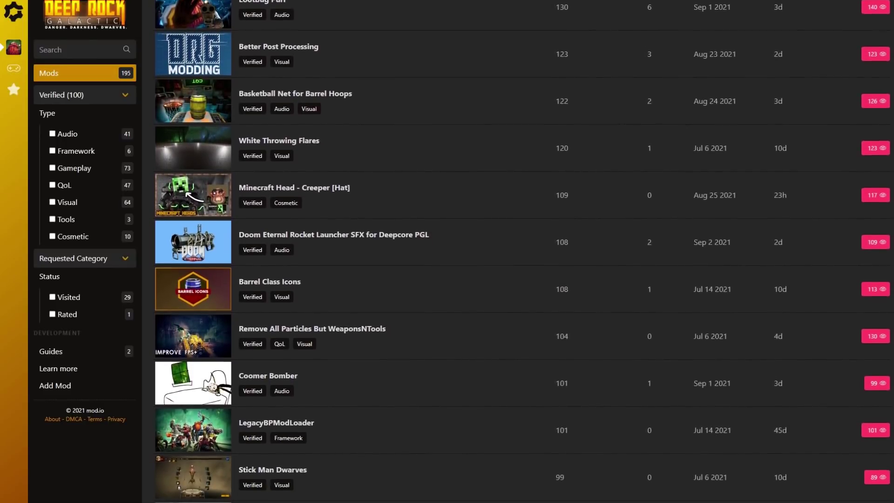
pyautogui.scroll(-4, 521, 251)
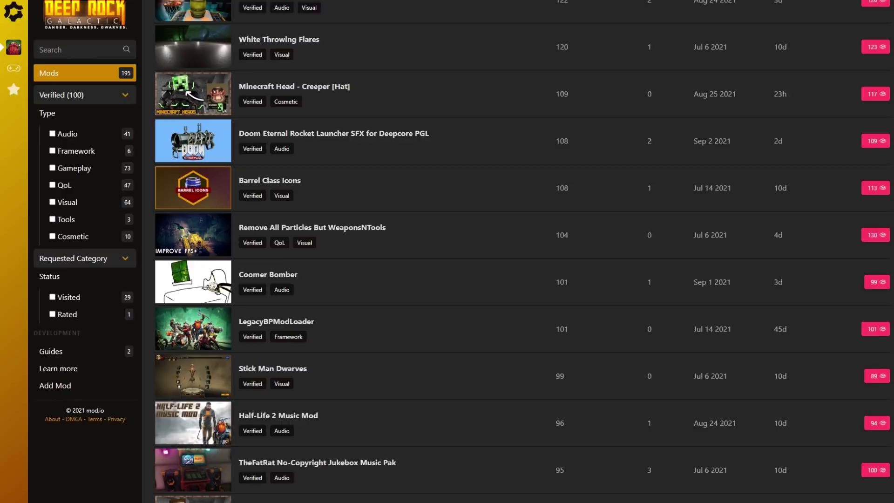
pyautogui.scroll(-4, 521, 251)
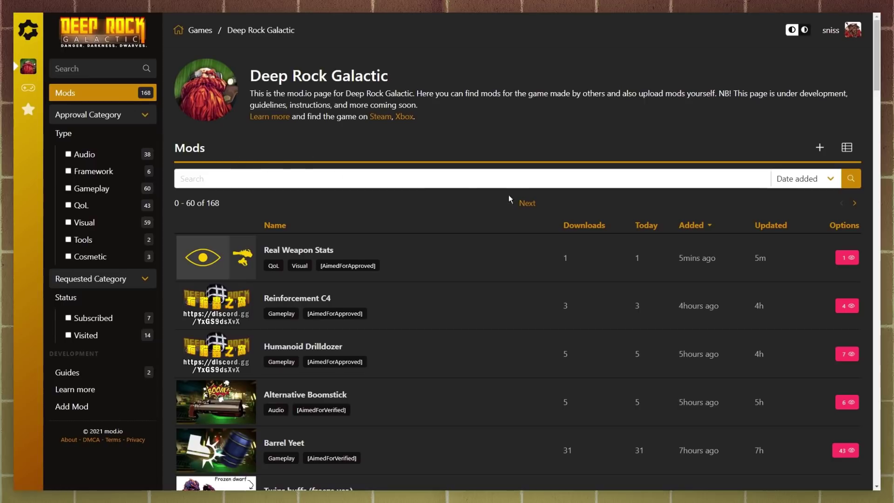
# Step: Sort by Downloads and subscribe to BluePrint Mod Manager, Fabulous Molly and Fabulous Bugs
pyautogui.click(554, 219)
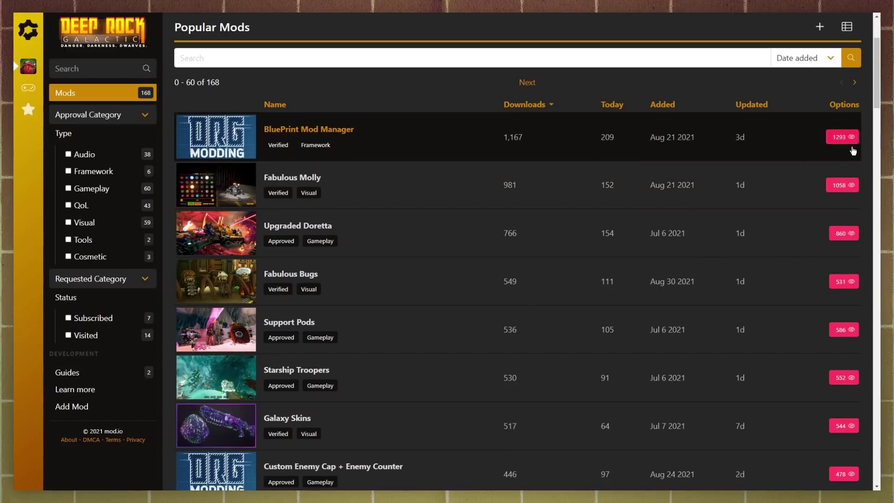
pyautogui.click(848, 137)
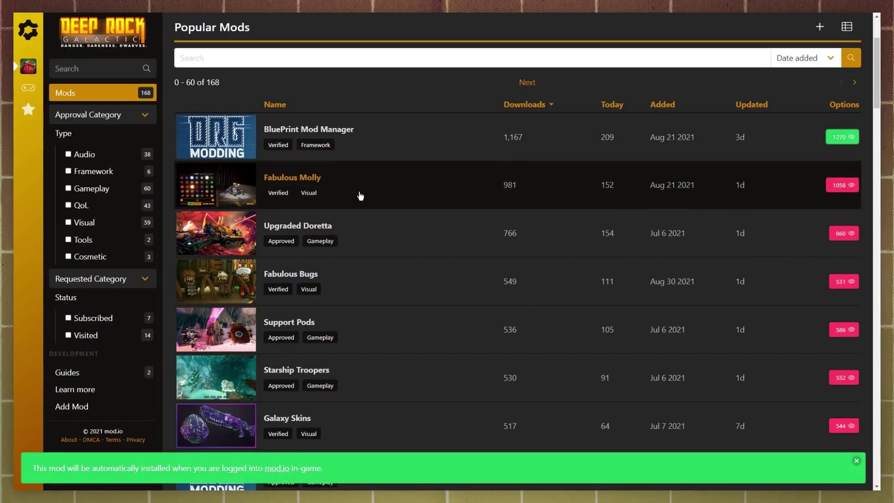
pyautogui.click(842, 185)
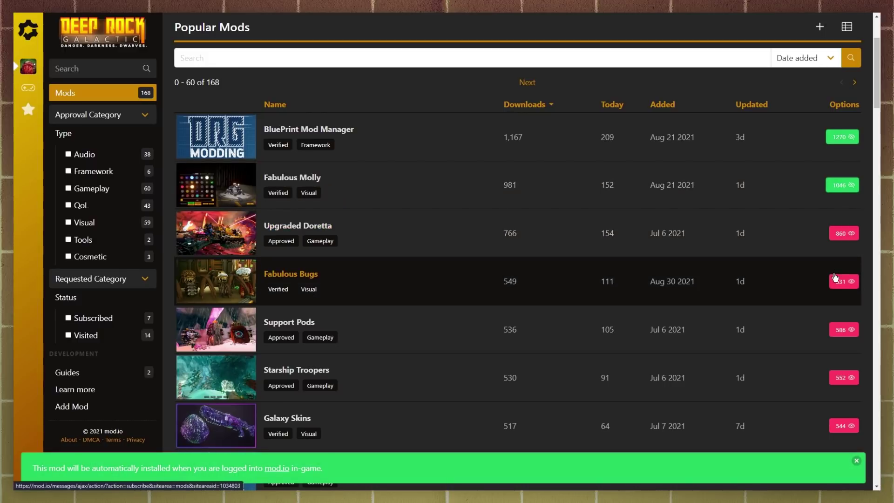
pyautogui.click(849, 288)
pyautogui.scroll(-2, 760, 231)
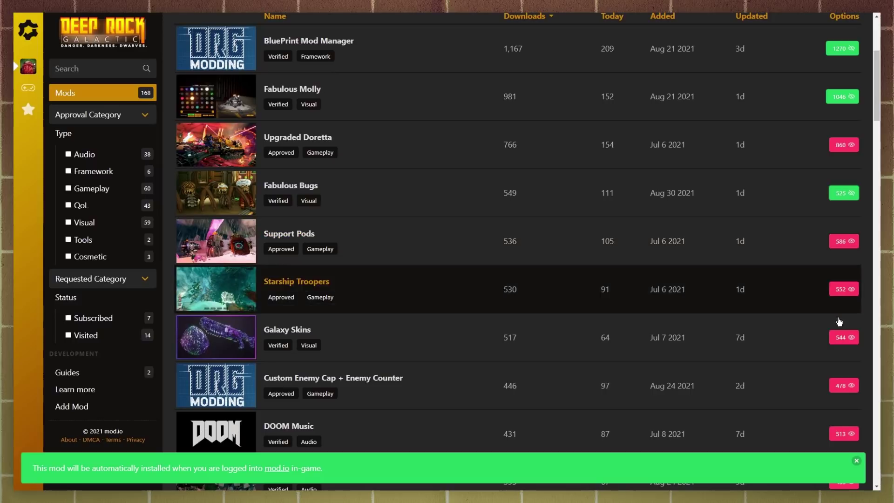
pyautogui.scroll(-1, 818, 299)
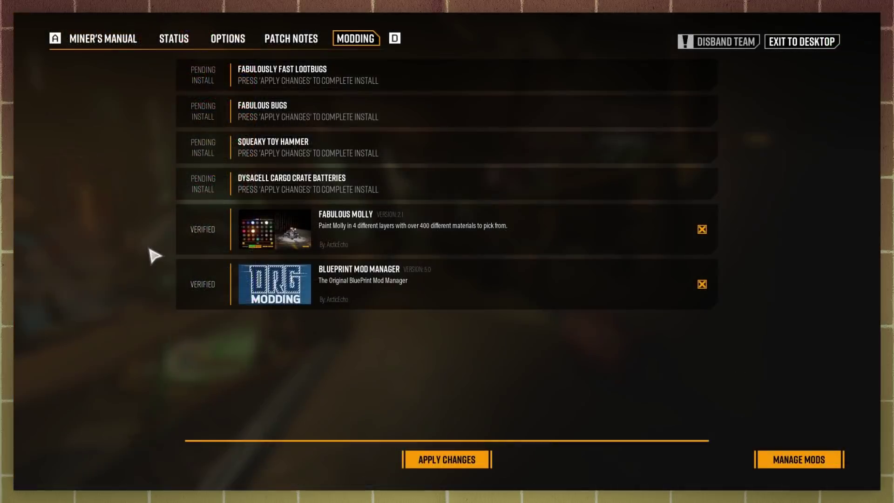
# Step: Apply and confirm installing the four pending mods, then apply the install-and-enable changes after reload
pyautogui.click(456, 467)
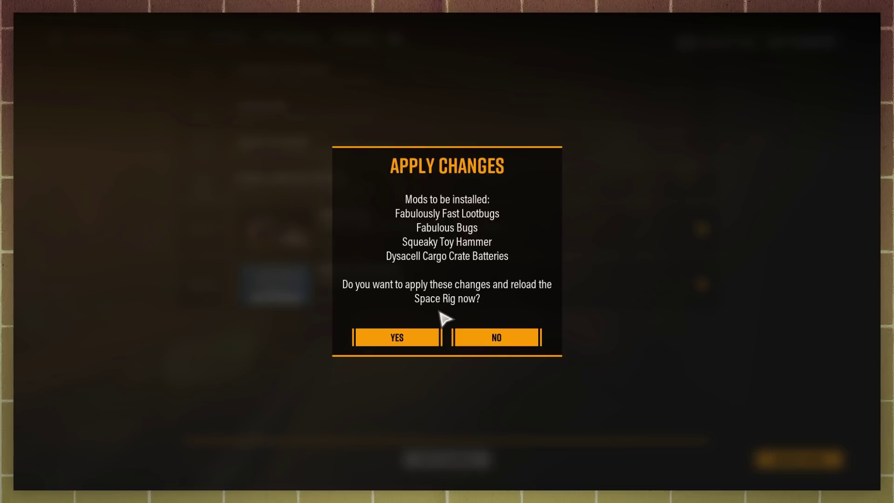
pyautogui.click(423, 339)
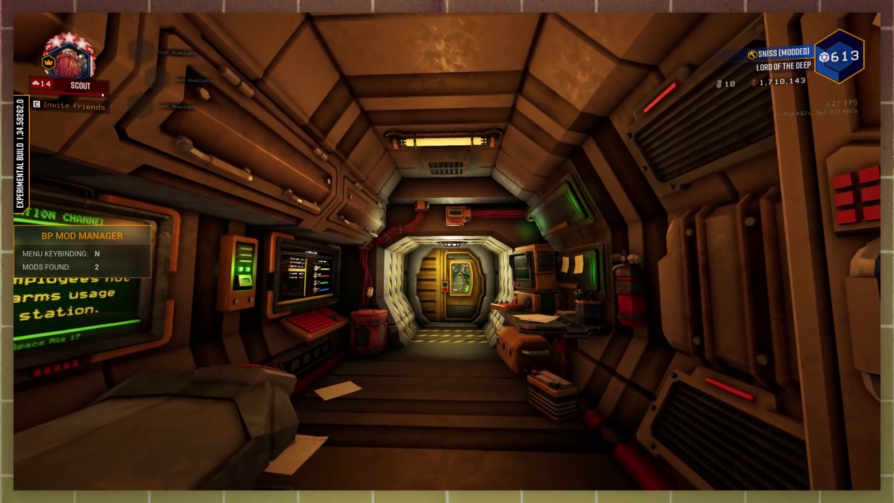
pyautogui.press('Escape')
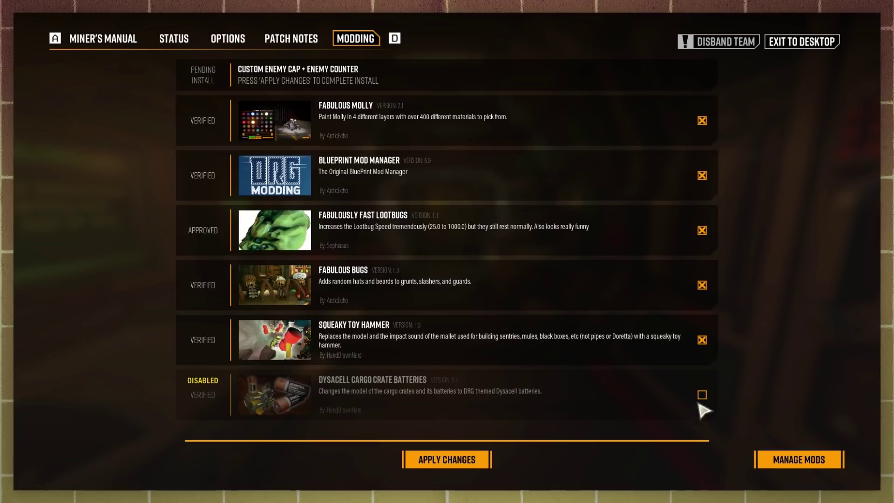
pyautogui.click(465, 463)
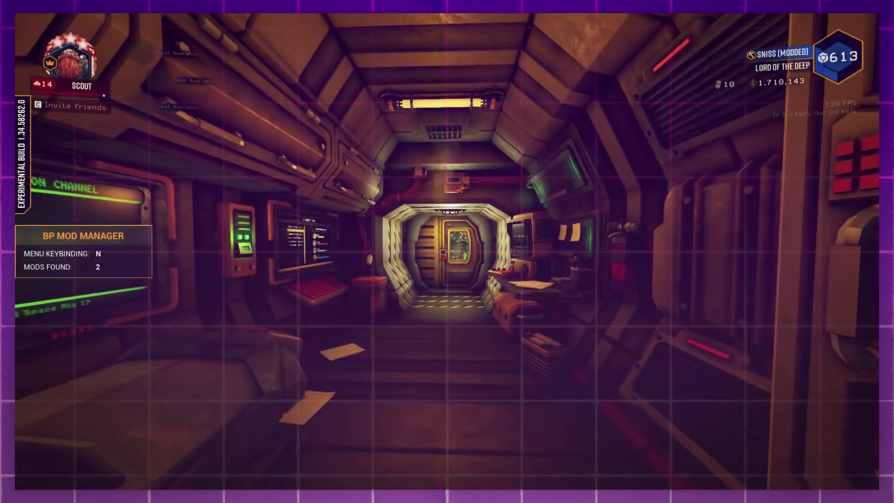
# Step: In BP Mod Manager, open Custom Enemy Cap's settings, leaving Cull Order on Weakest Enemy Types First
pyautogui.press('w')
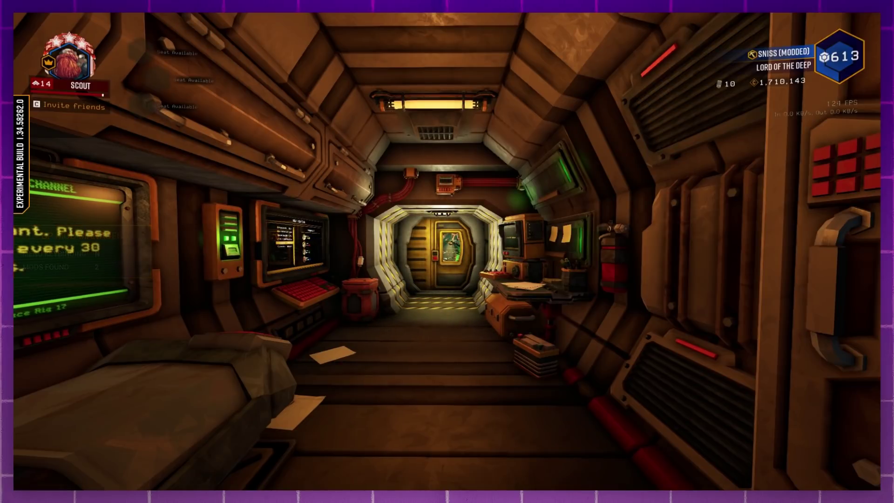
pyautogui.press('n')
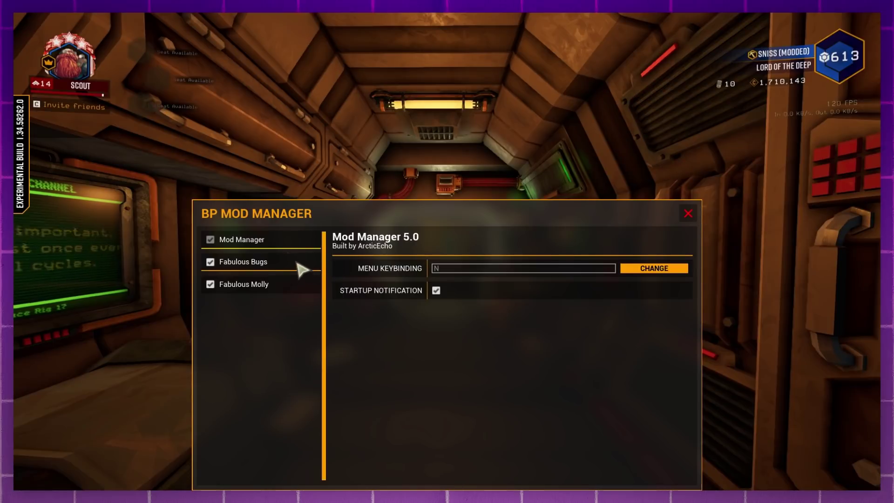
pyautogui.click(273, 263)
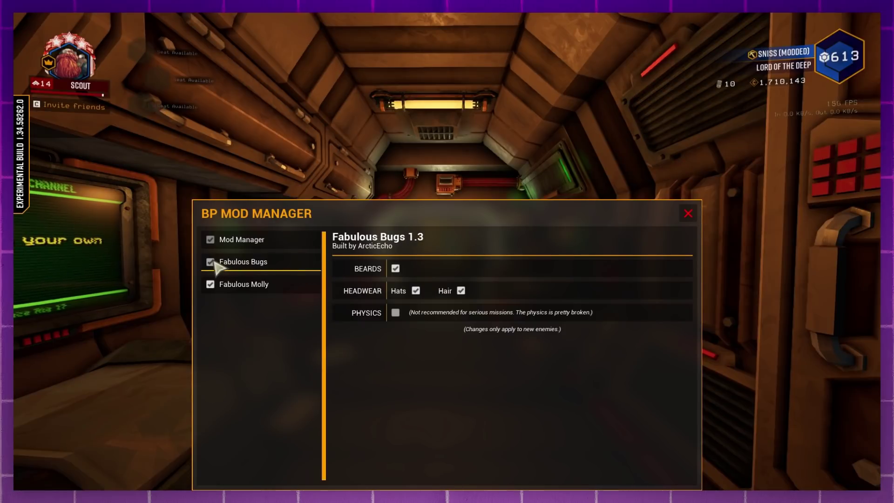
pyautogui.click(226, 286)
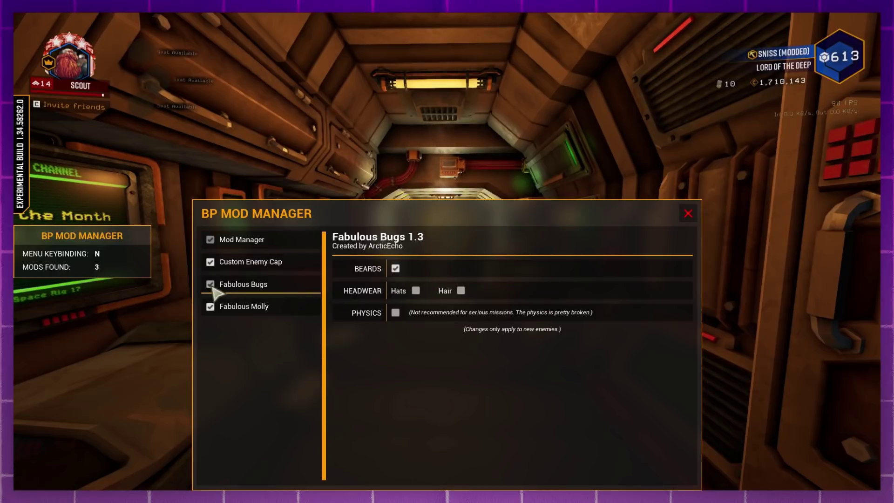
pyautogui.click(240, 268)
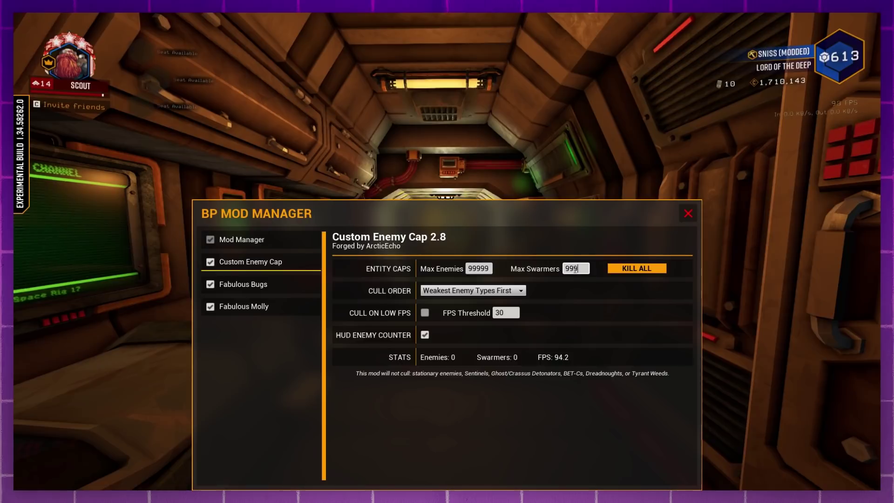
pyautogui.click(472, 290)
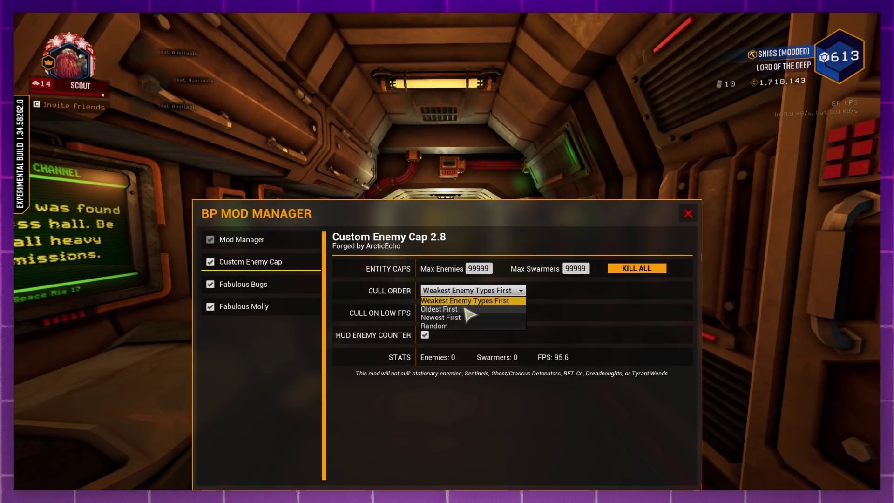
pyautogui.click(477, 406)
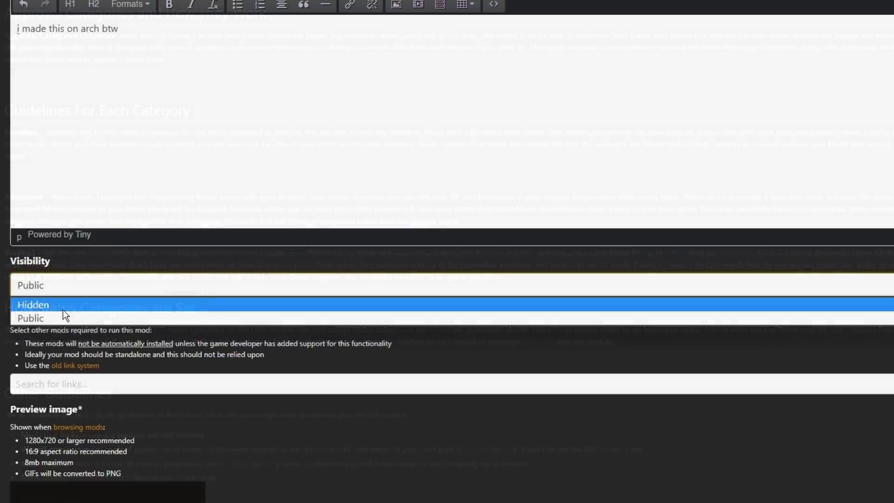
# Step: Keep the new mod's visibility set to Public
pyautogui.click(62, 313)
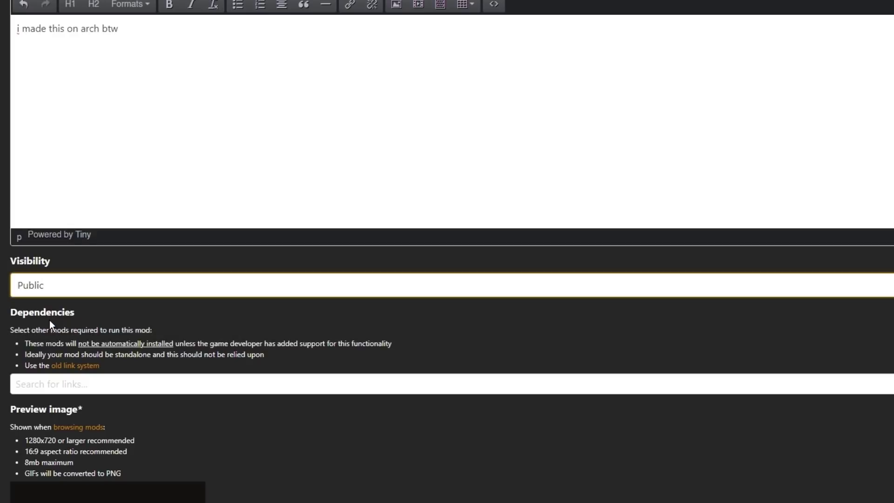
pyautogui.click(56, 291)
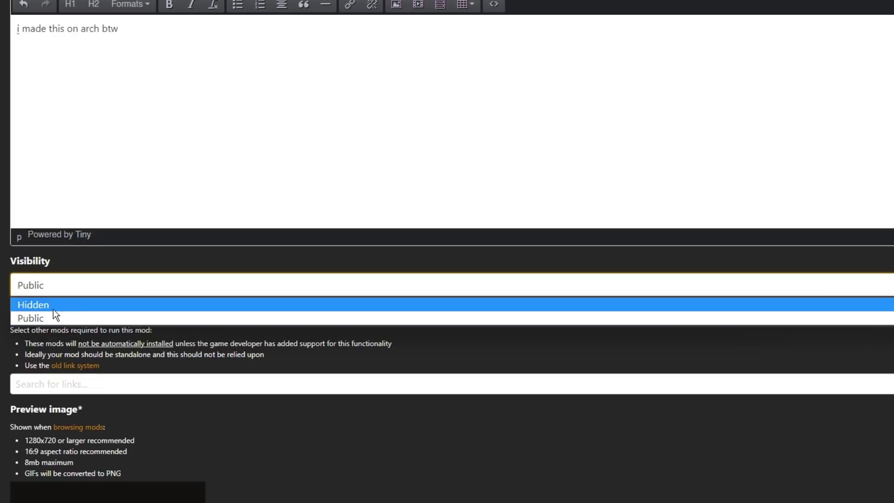
pyautogui.click(49, 321)
pyautogui.scroll(-3, 50, 323)
# Step: Add Blueprint Mod Manager as the mod's dependency
pyautogui.click(72, 269)
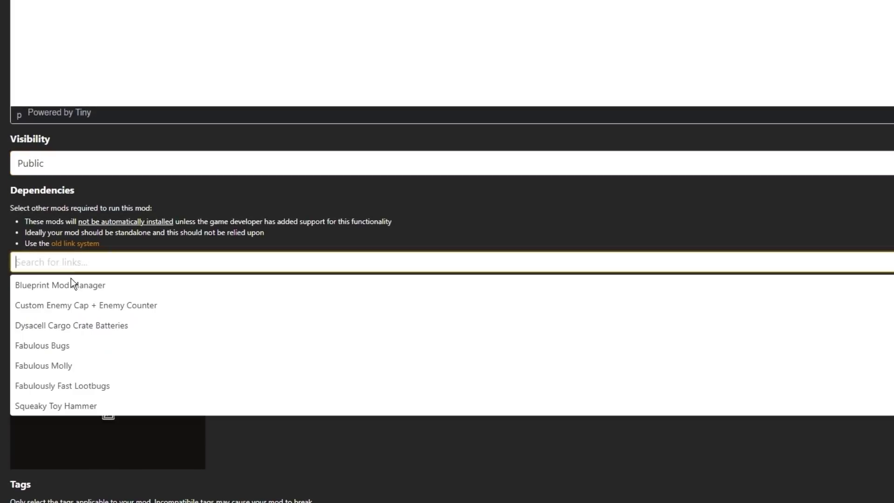
pyautogui.scroll(-3, 101, 387)
pyautogui.scroll(3, 101, 386)
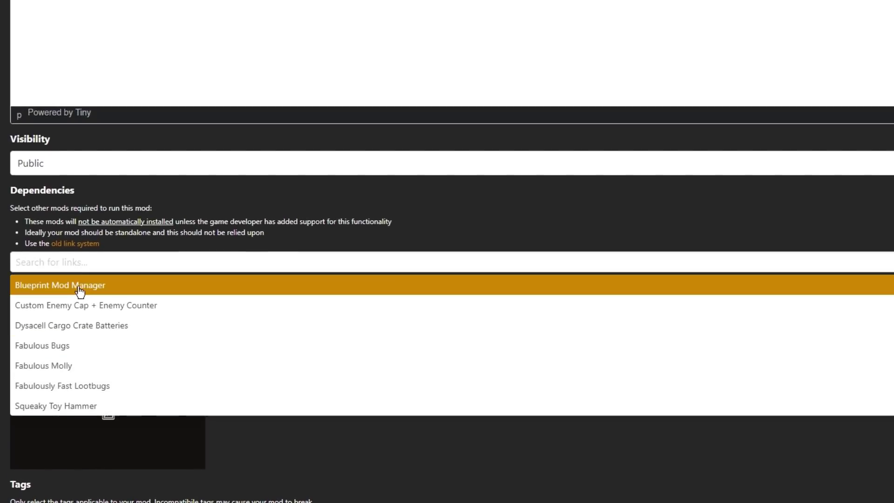
pyautogui.click(88, 291)
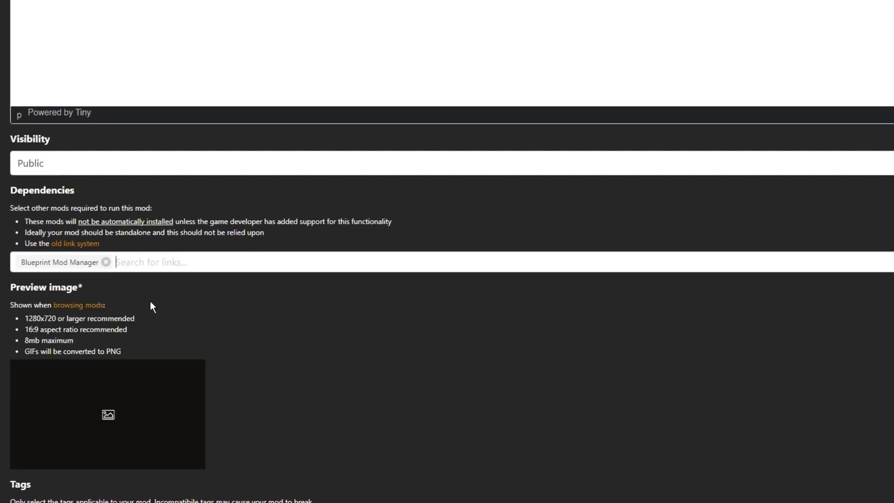
pyautogui.scroll(-2, 130, 303)
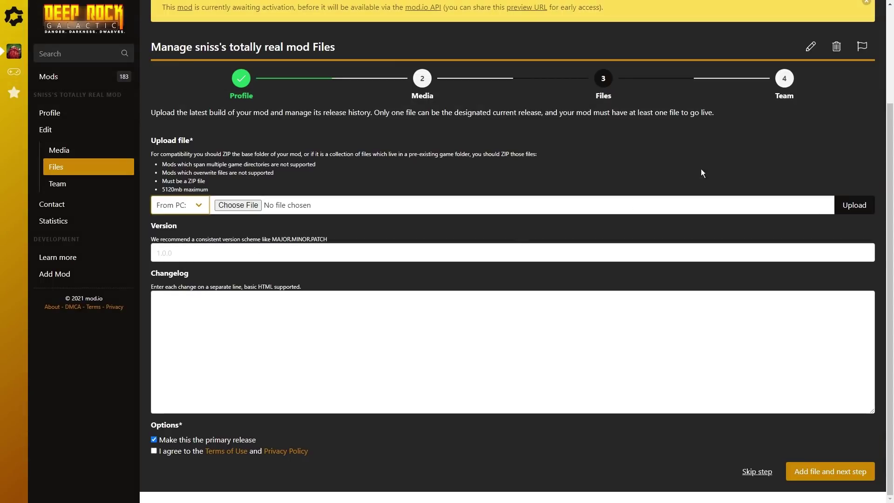
# Step: Go to the Team step of the new mod's setup
pyautogui.click(785, 79)
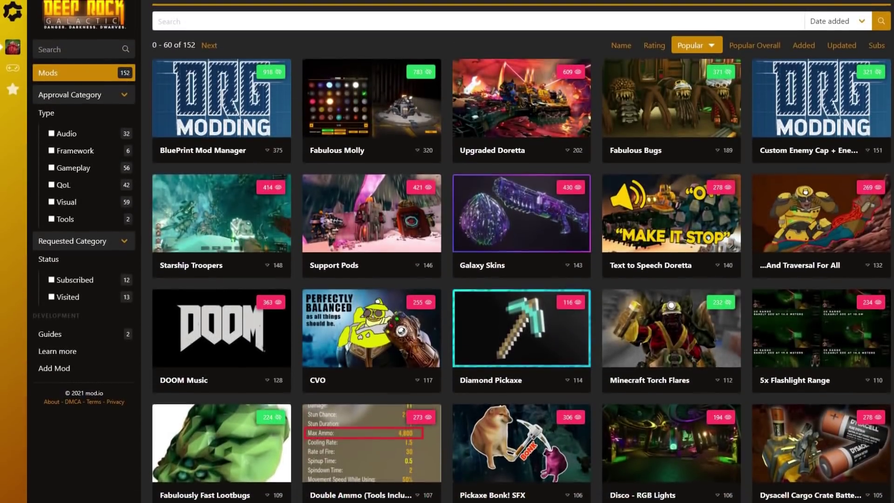
# Step: Scroll down the mod.io popular mods grid past cards like Fast Forging
pyautogui.scroll(-1, 521, 261)
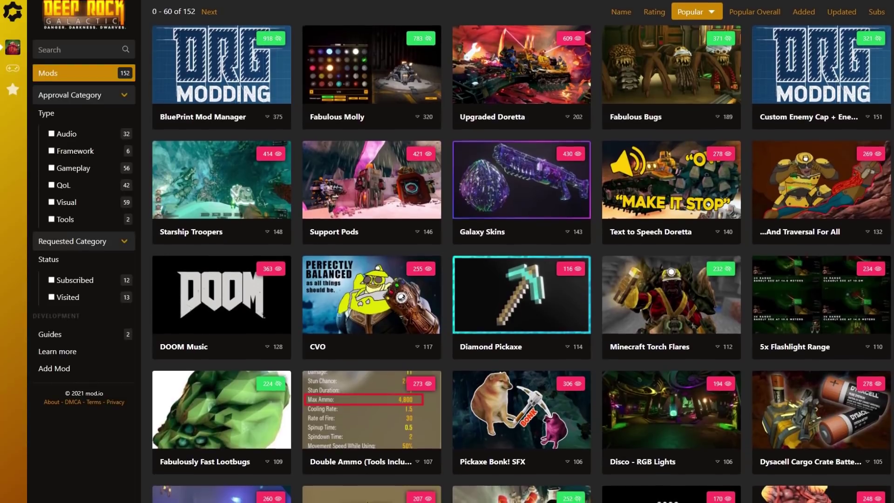
pyautogui.scroll(-1, 521, 260)
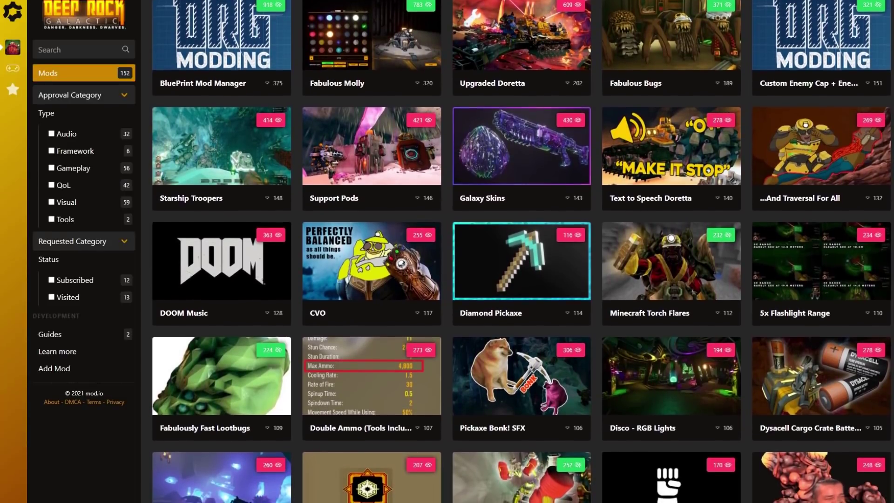
pyautogui.scroll(-1, 521, 261)
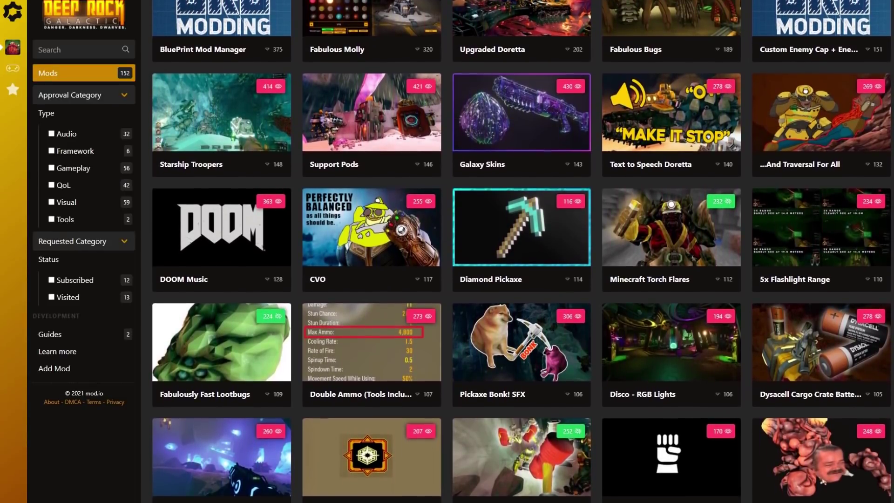
pyautogui.scroll(-1, 521, 260)
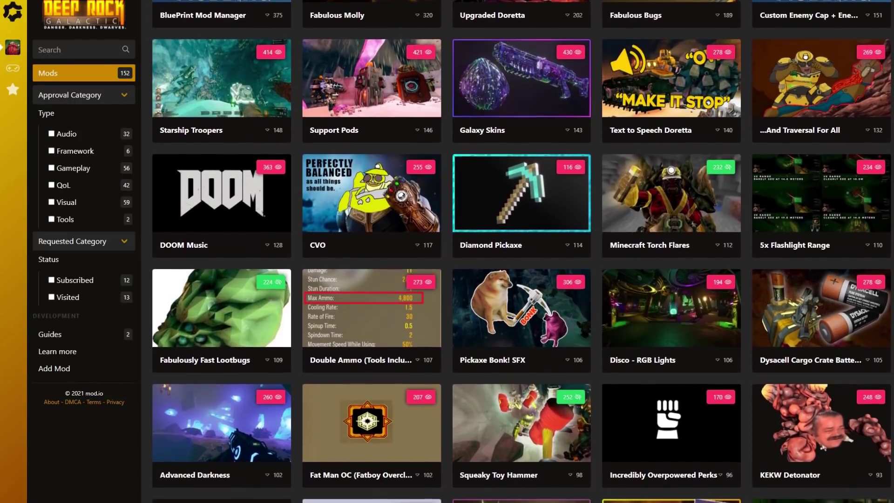
pyautogui.scroll(-1, 521, 261)
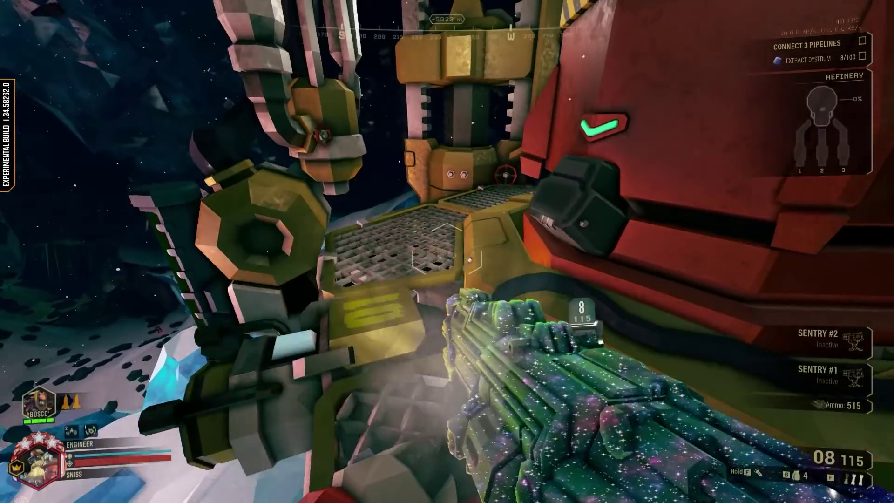
# Step: Place and build both LMG Gun Platform sentries beside the refinery
pyautogui.press('2')
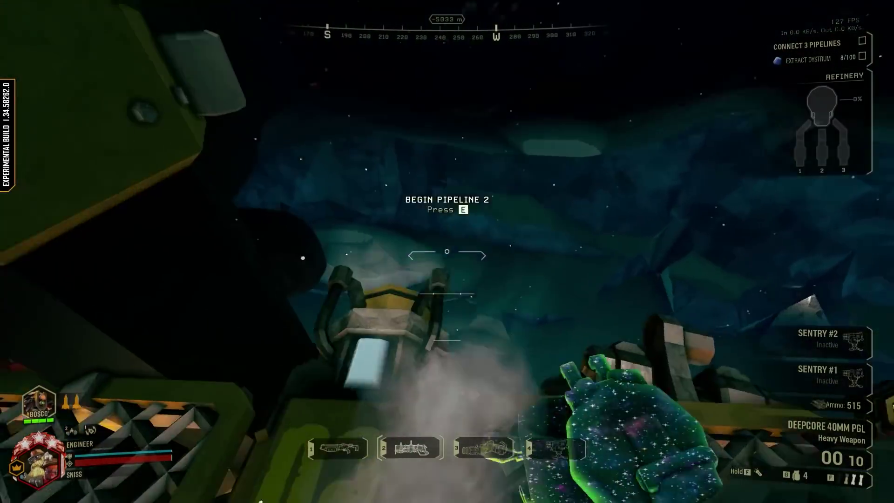
pyautogui.press('4')
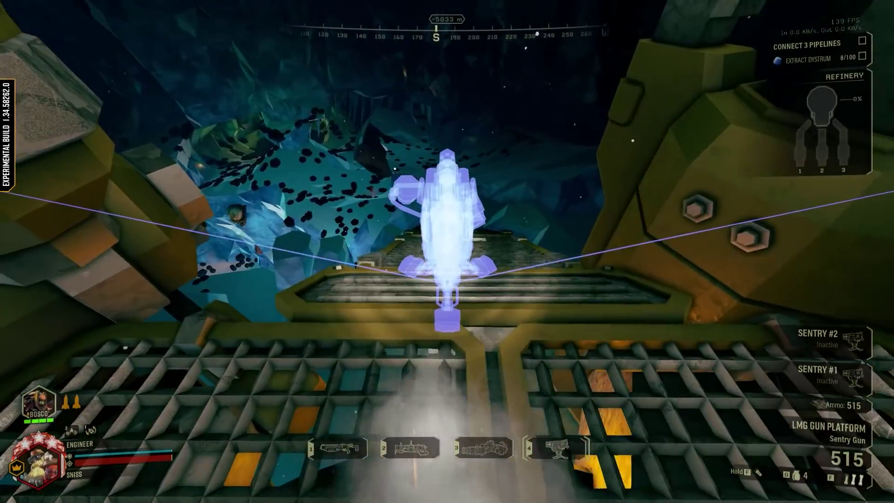
pyautogui.click(447, 252)
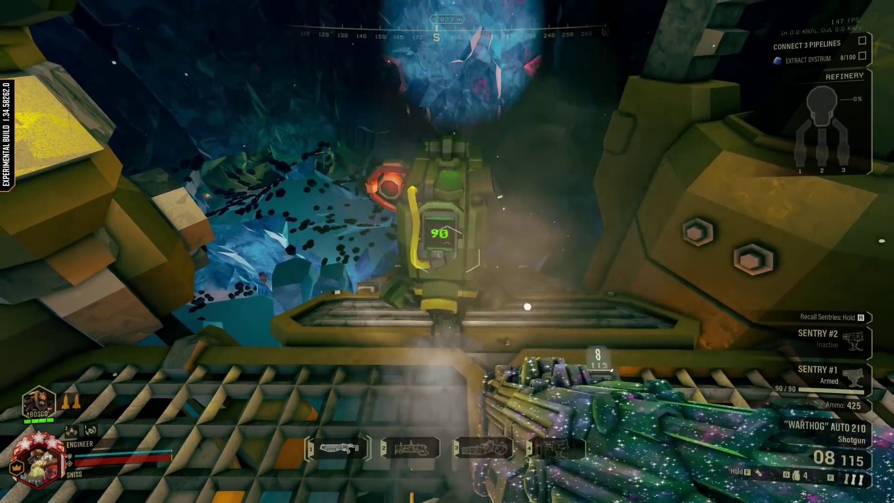
pyautogui.press('4')
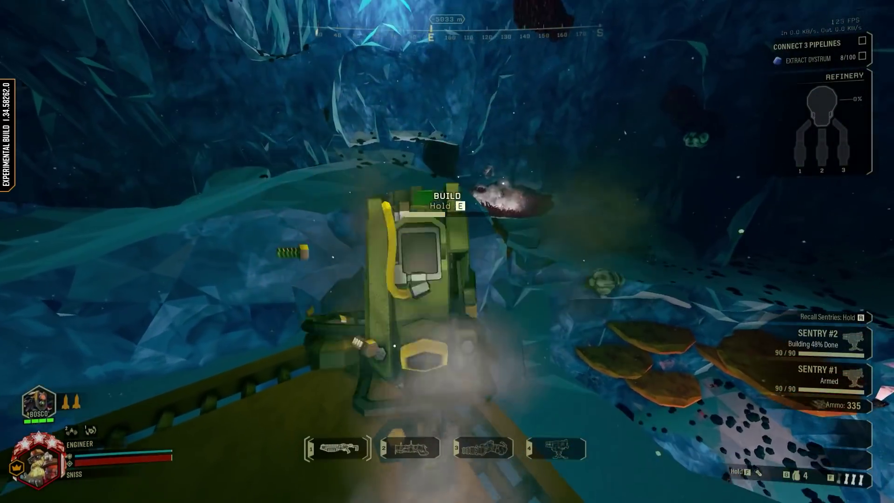
# Step: Drop into the crystal cave and shoot two Platform Gun platforms onto its wall
pyautogui.press('w')
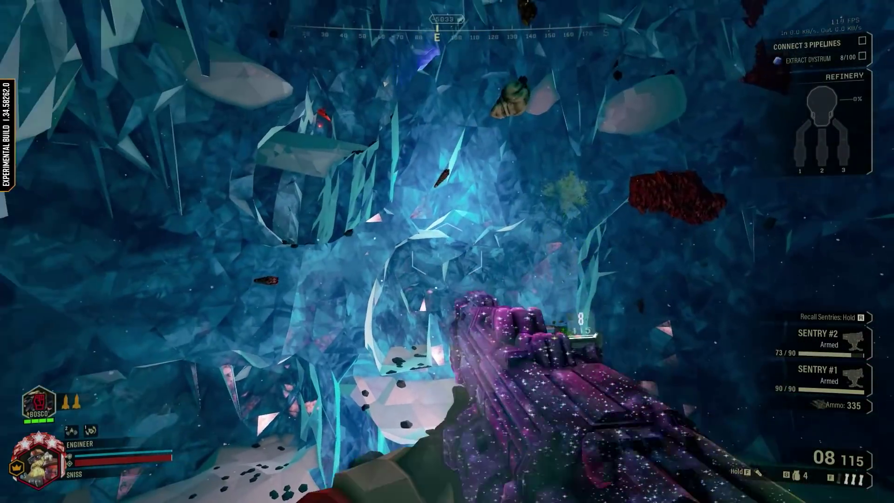
pyautogui.press('3')
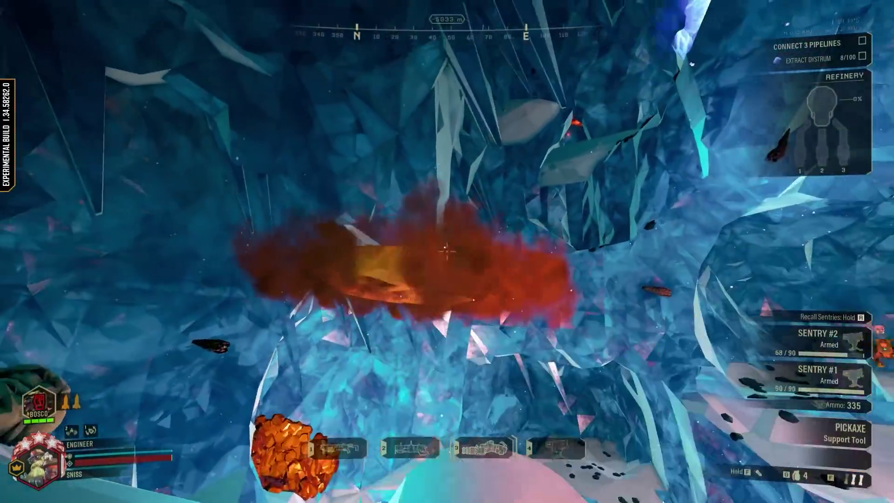
pyautogui.click(446, 252)
pyautogui.click(446, 251)
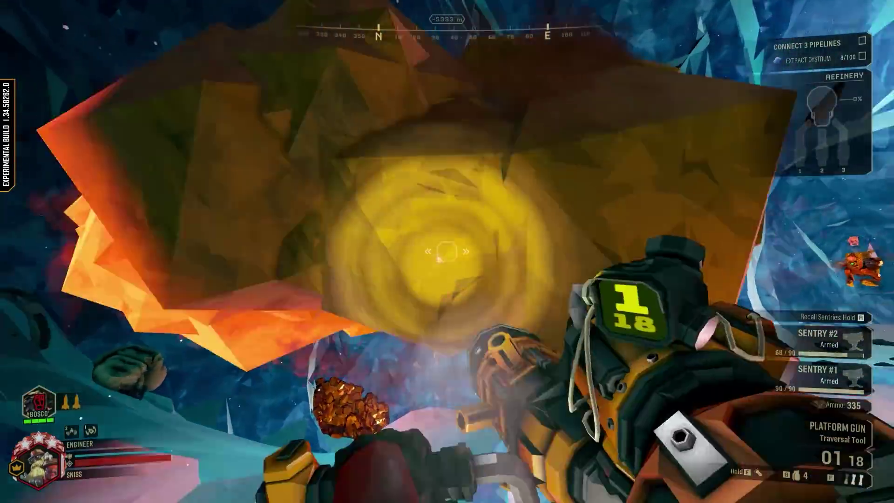